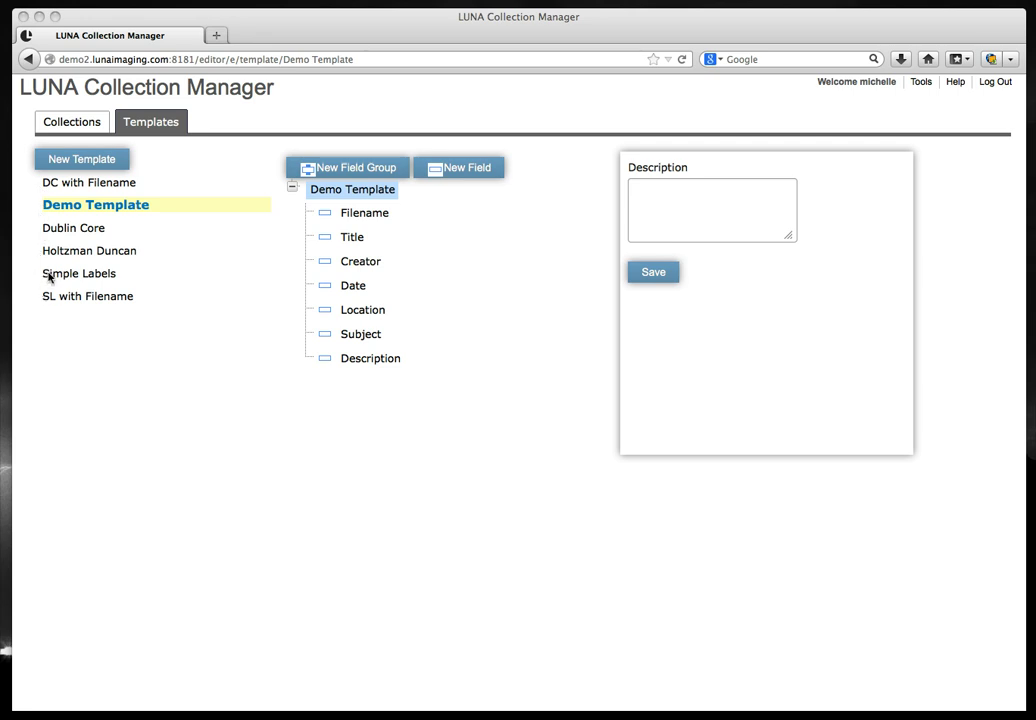
Create a new template named LUNA with an empty description.
click(68, 207)
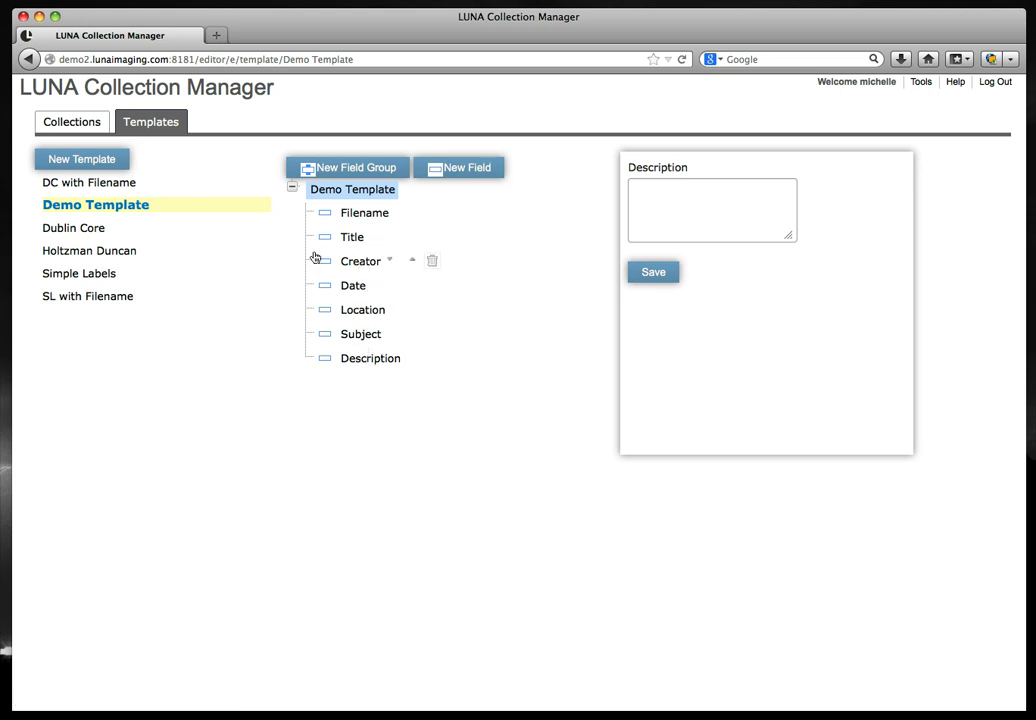
click(71, 161)
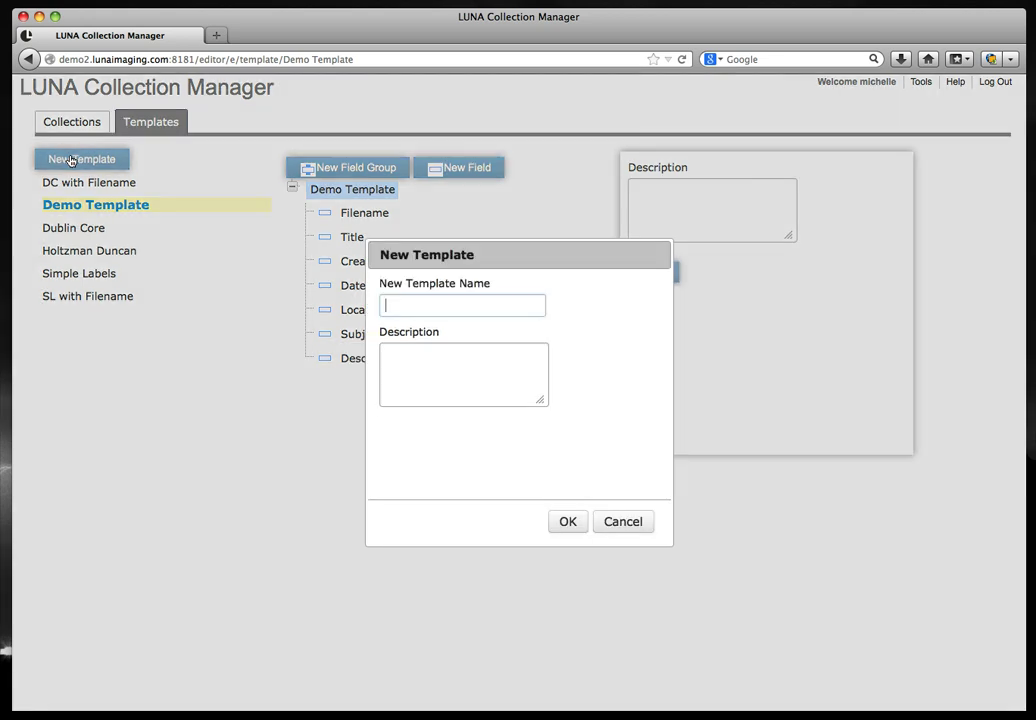
click(390, 306)
text(LUNA)
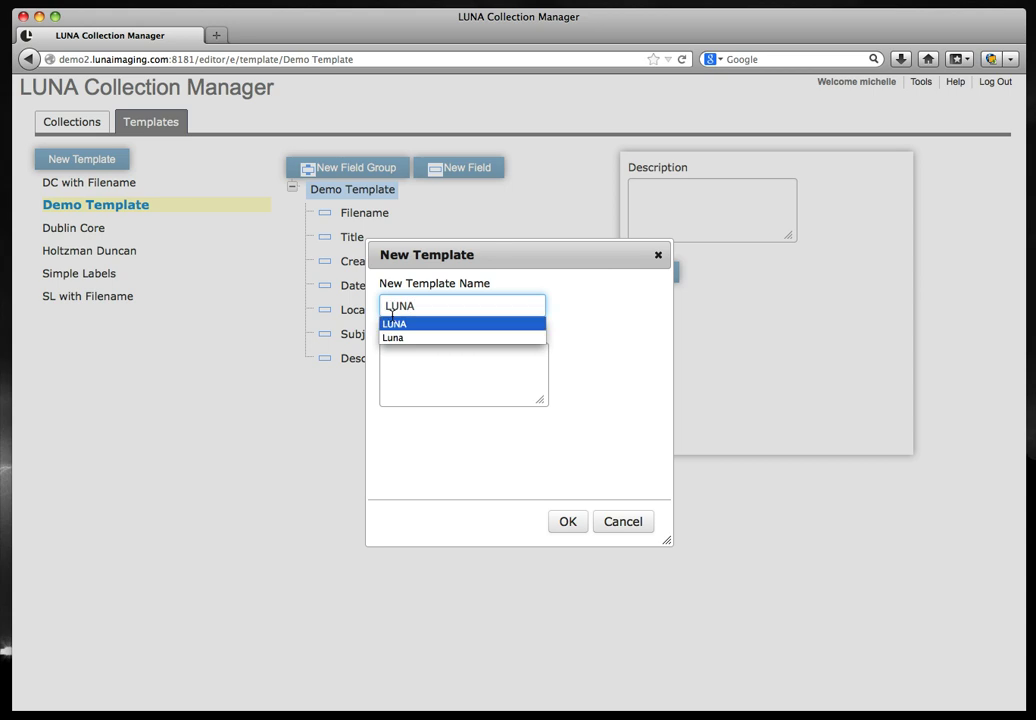
click(407, 371)
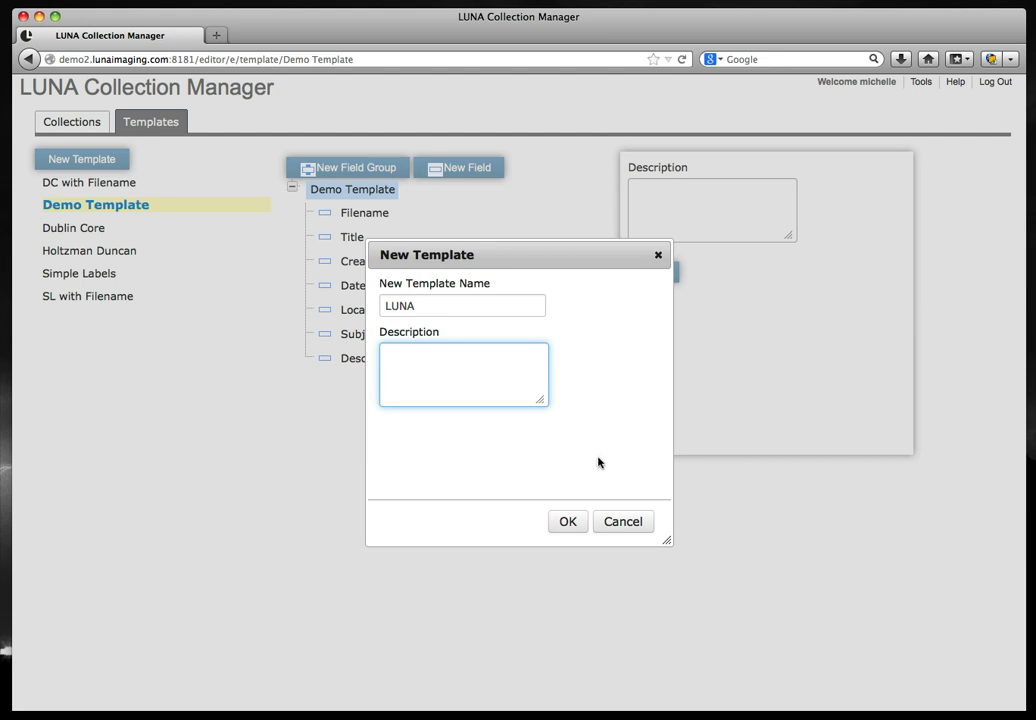
click(567, 522)
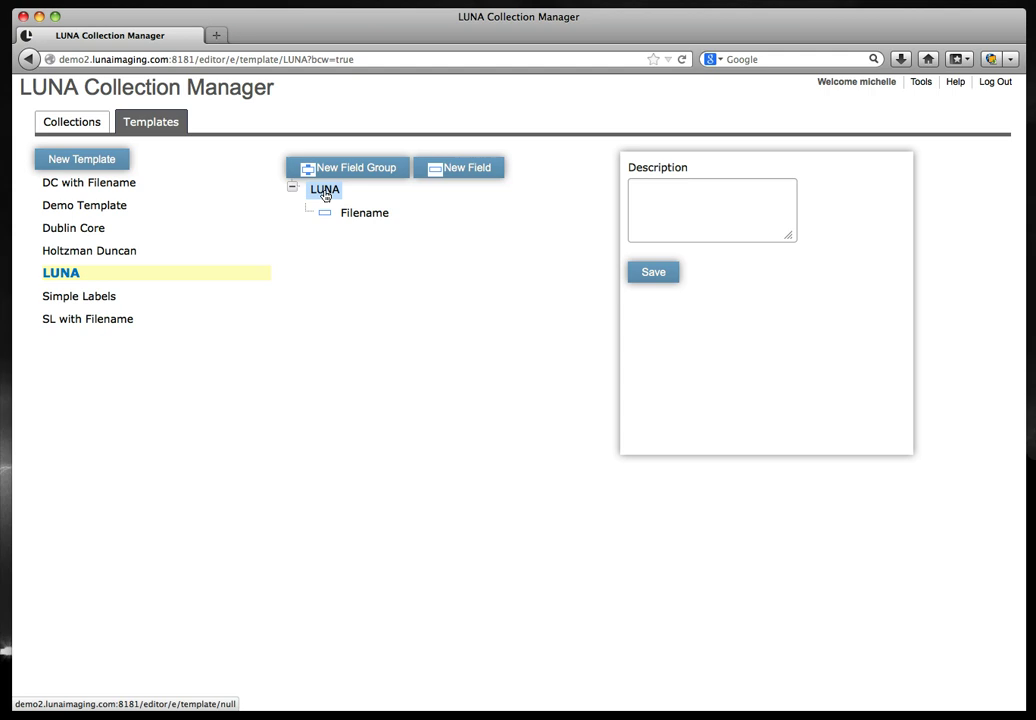
Open the settings of the LUNA template's Filename field and review the available field types and text box types.
mouse_move(322, 214)
click(360, 214)
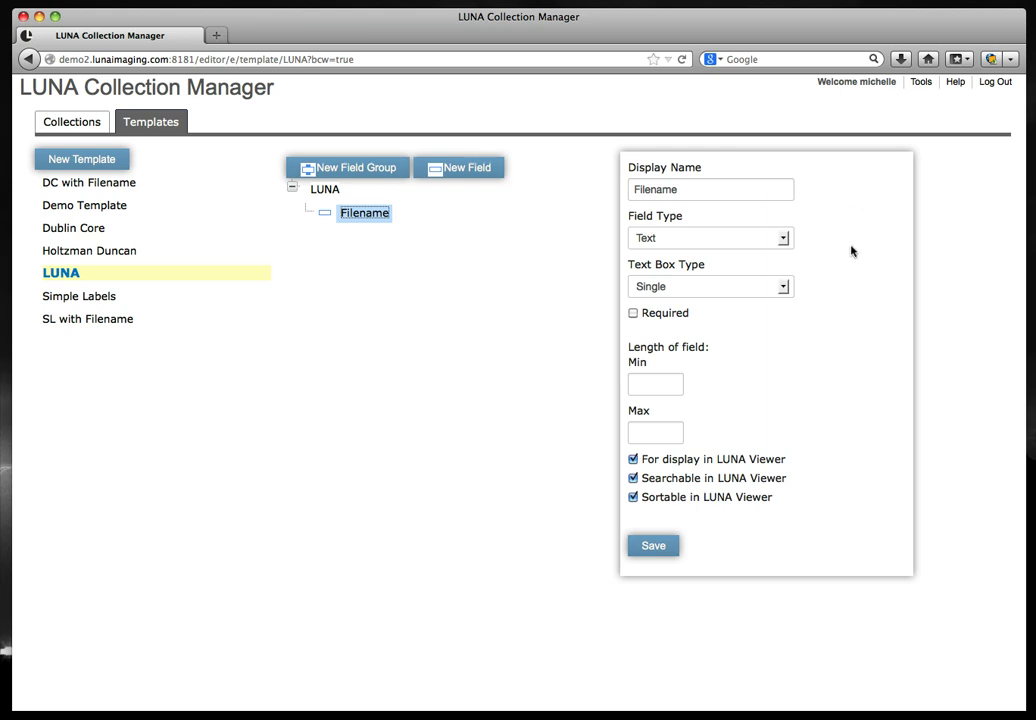
click(703, 186)
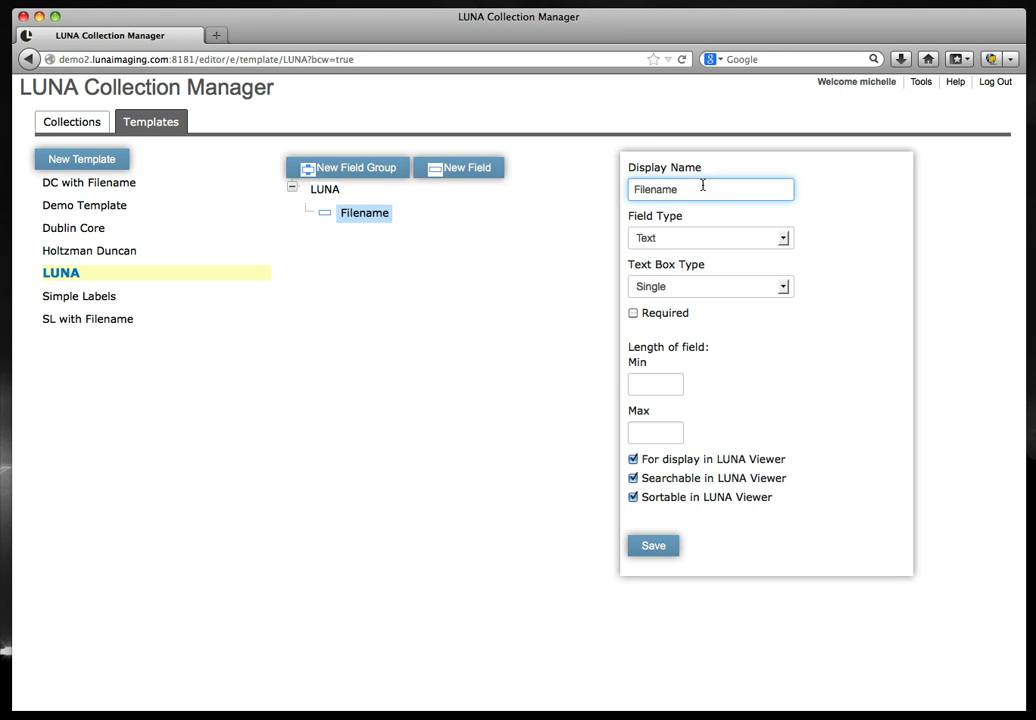
click(784, 241)
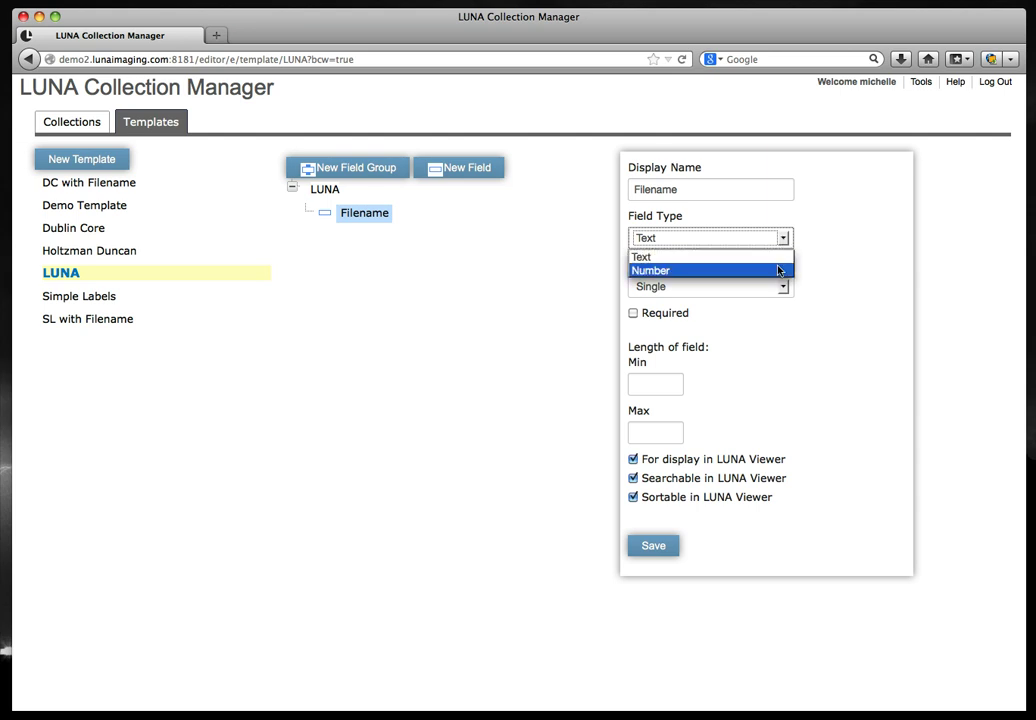
click(830, 248)
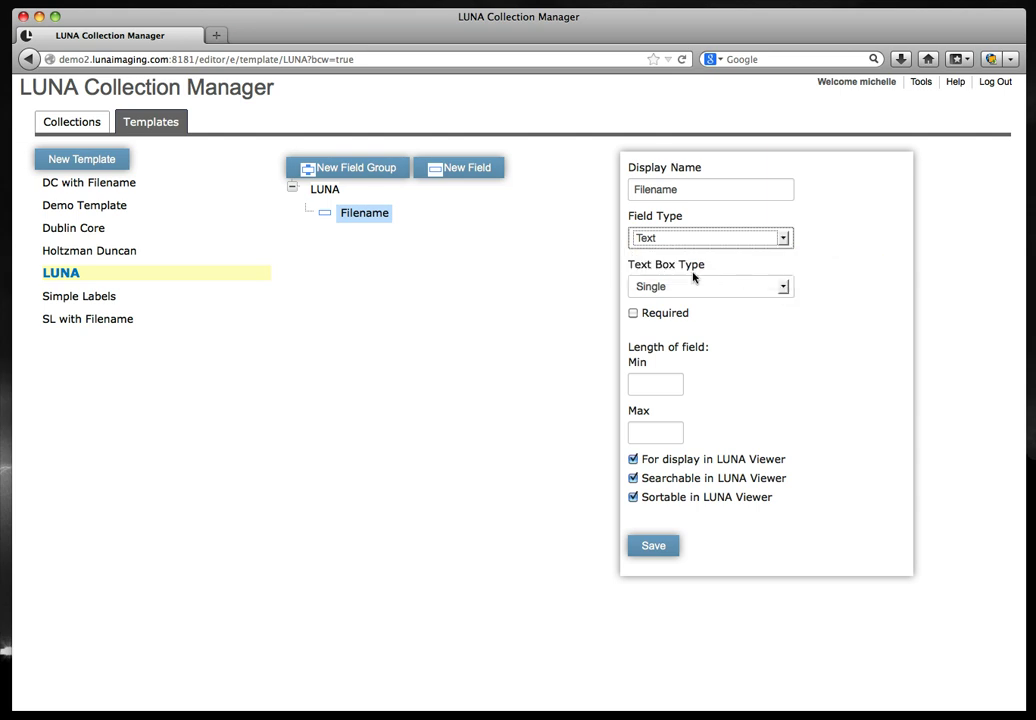
click(783, 288)
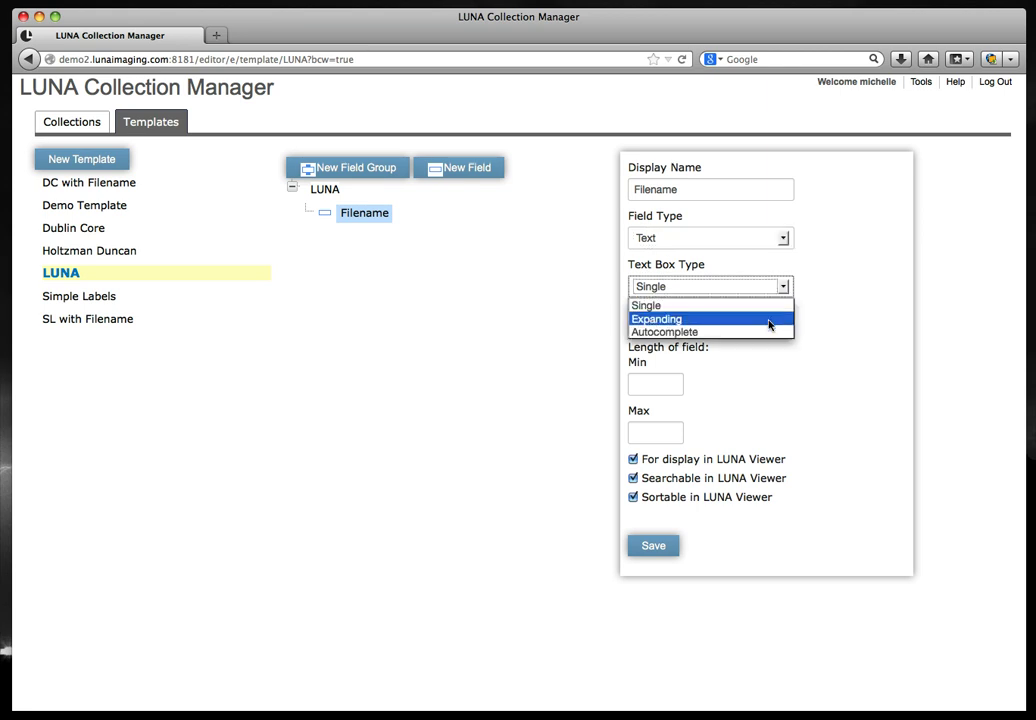
click(846, 301)
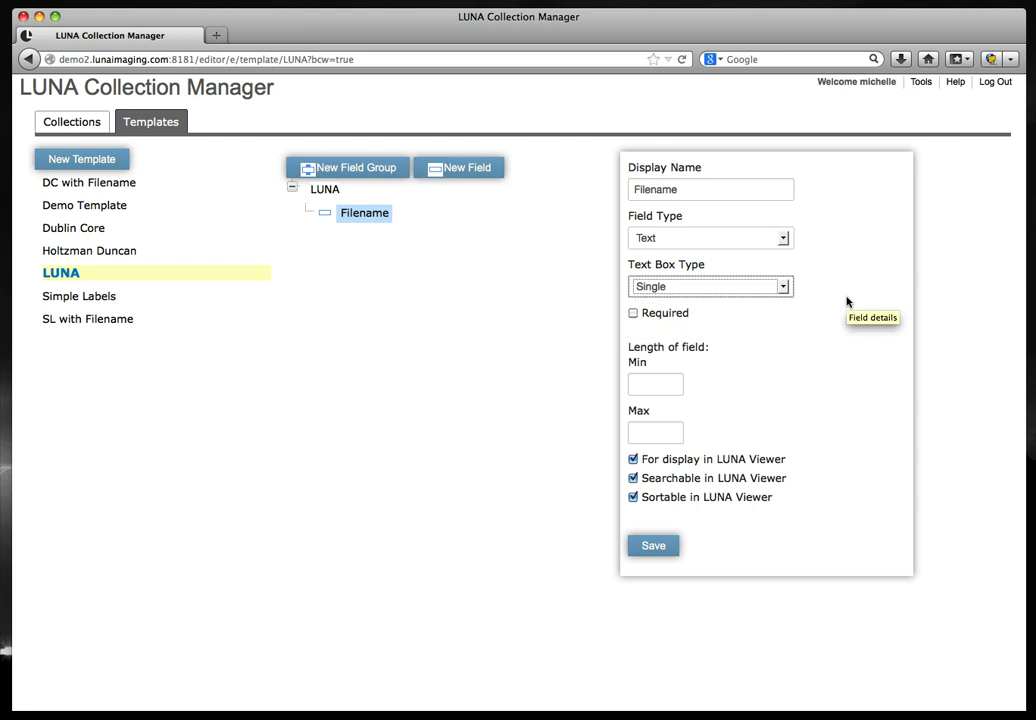
Make the Filename field required with a minimum length of 4 and a maximum of 10, and save it.
click(633, 314)
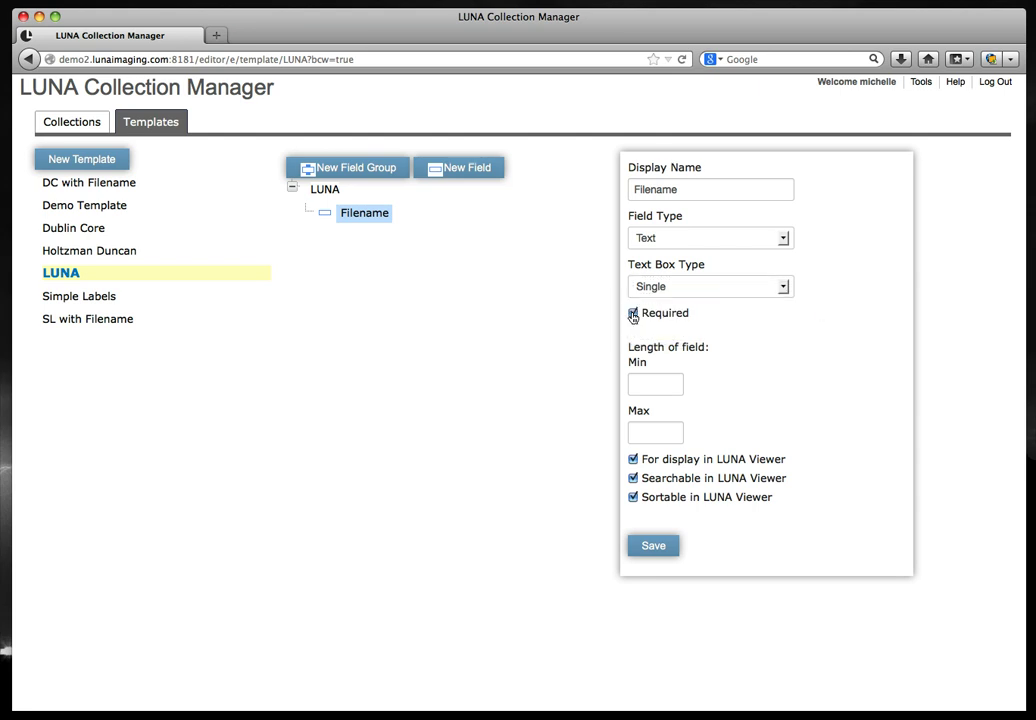
click(645, 384)
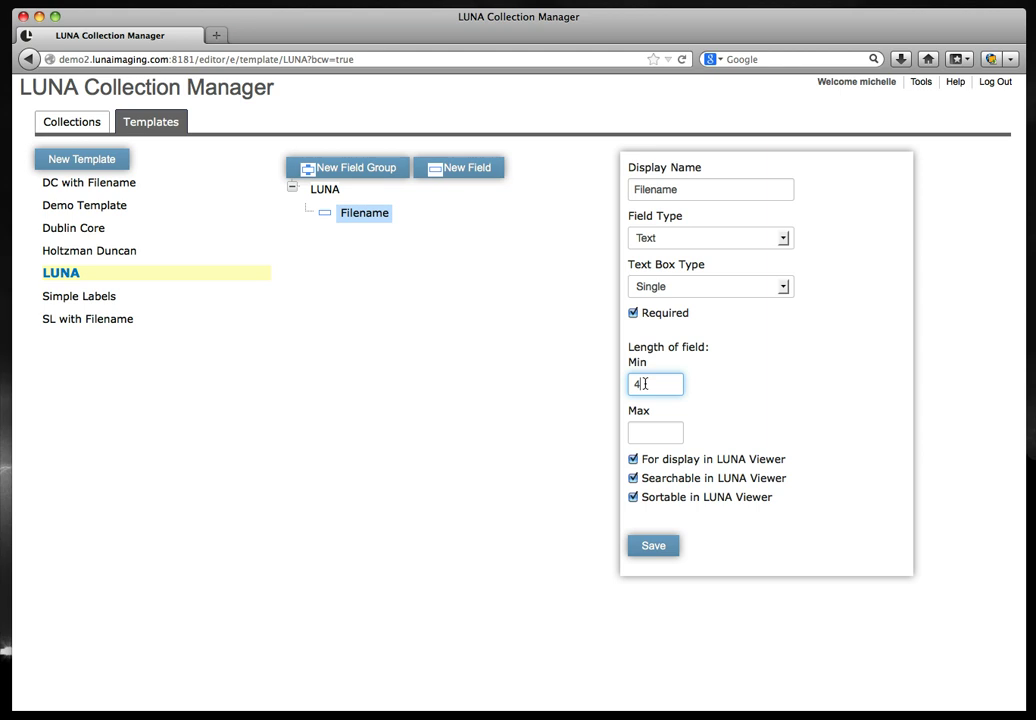
text(4)
click(644, 429)
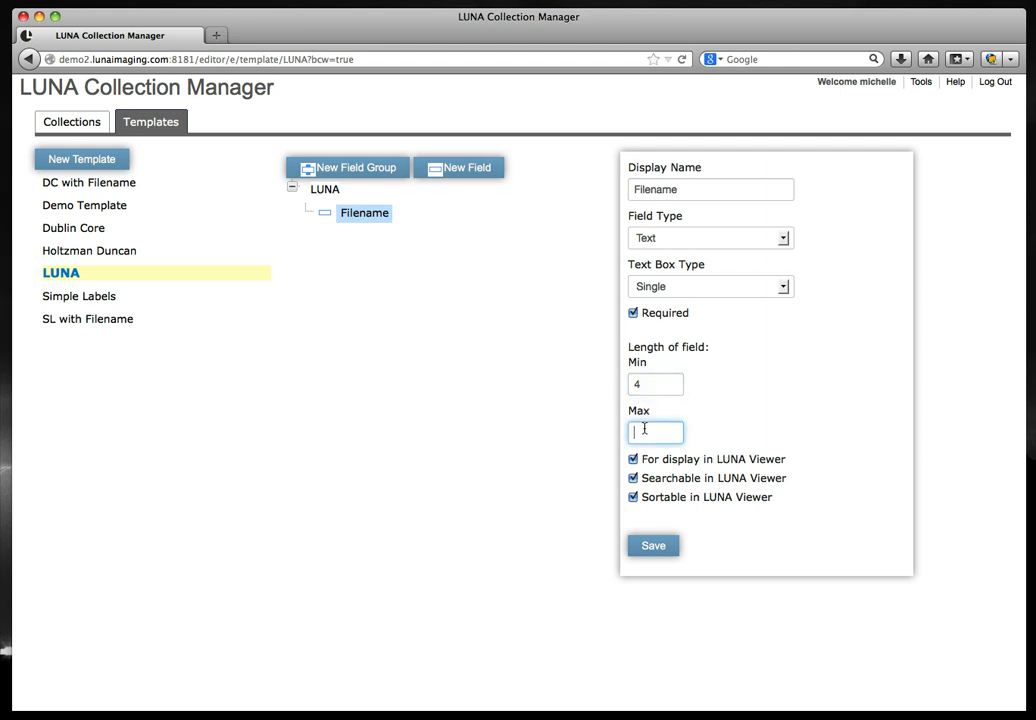
text(10)
click(649, 546)
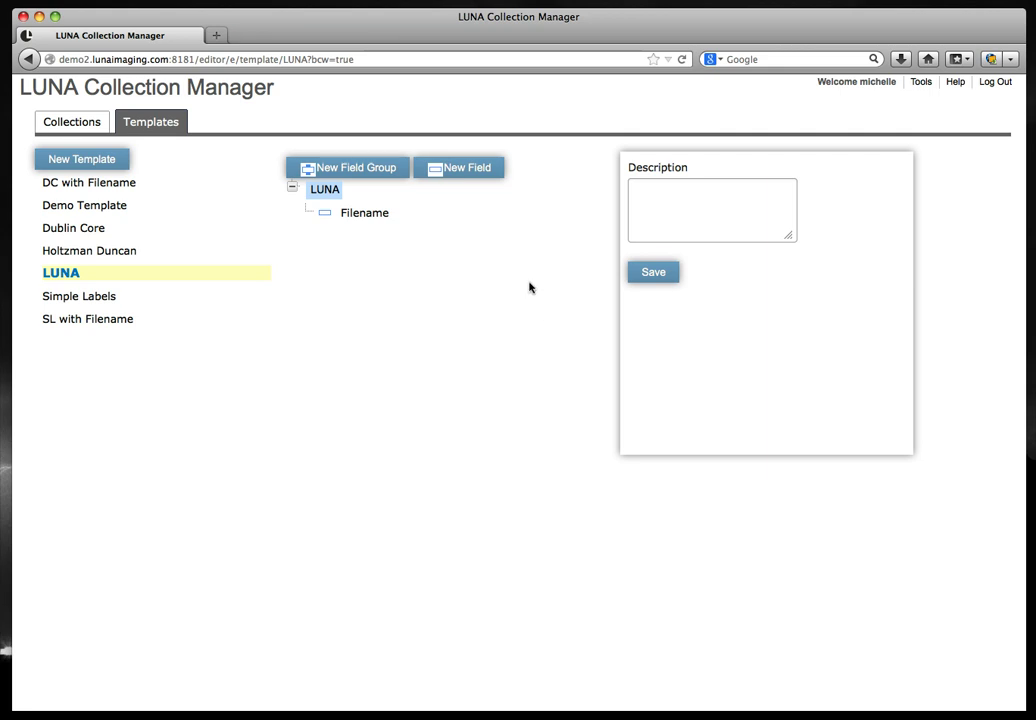
Add a new field with the display name Title to the LUNA template and save it.
click(455, 170)
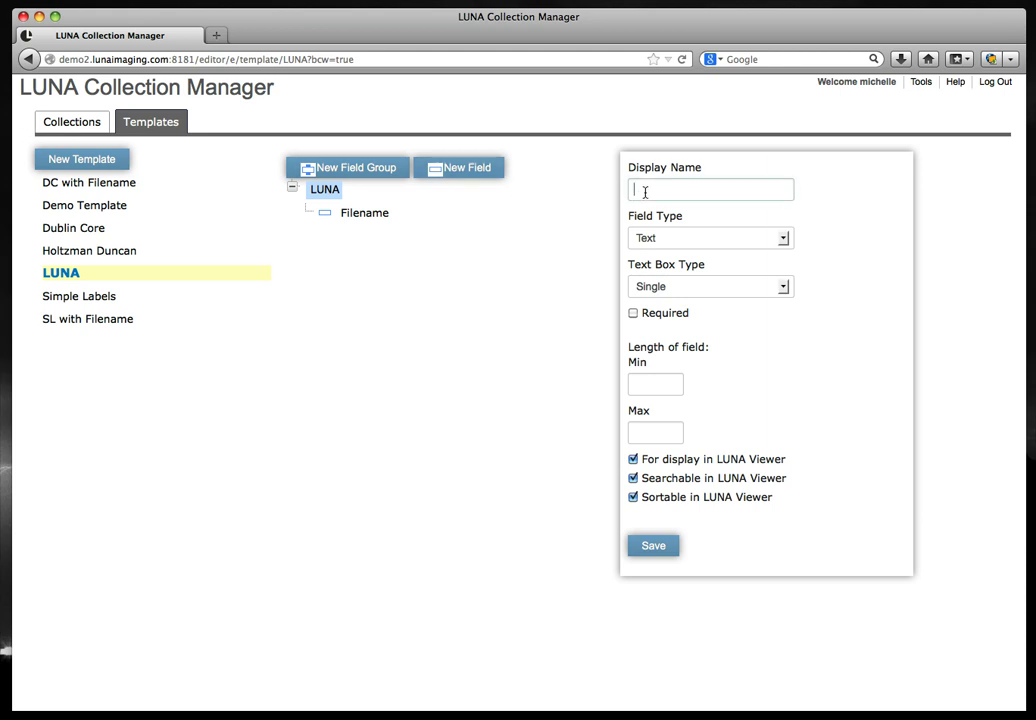
click(645, 193)
text(Tit)
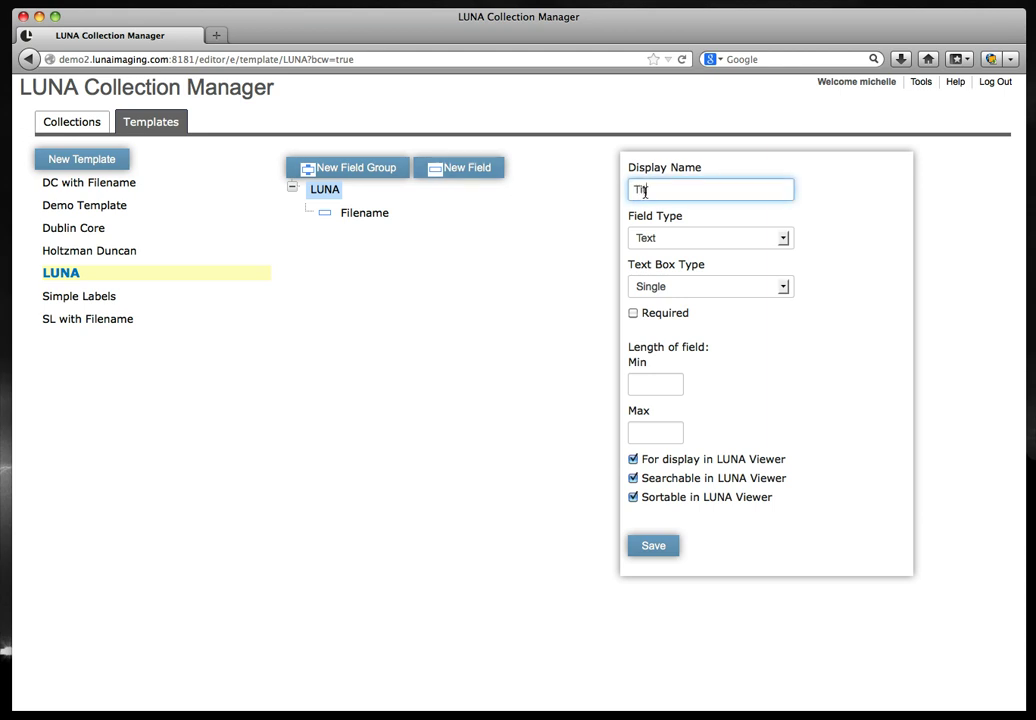
text(le)
click(651, 547)
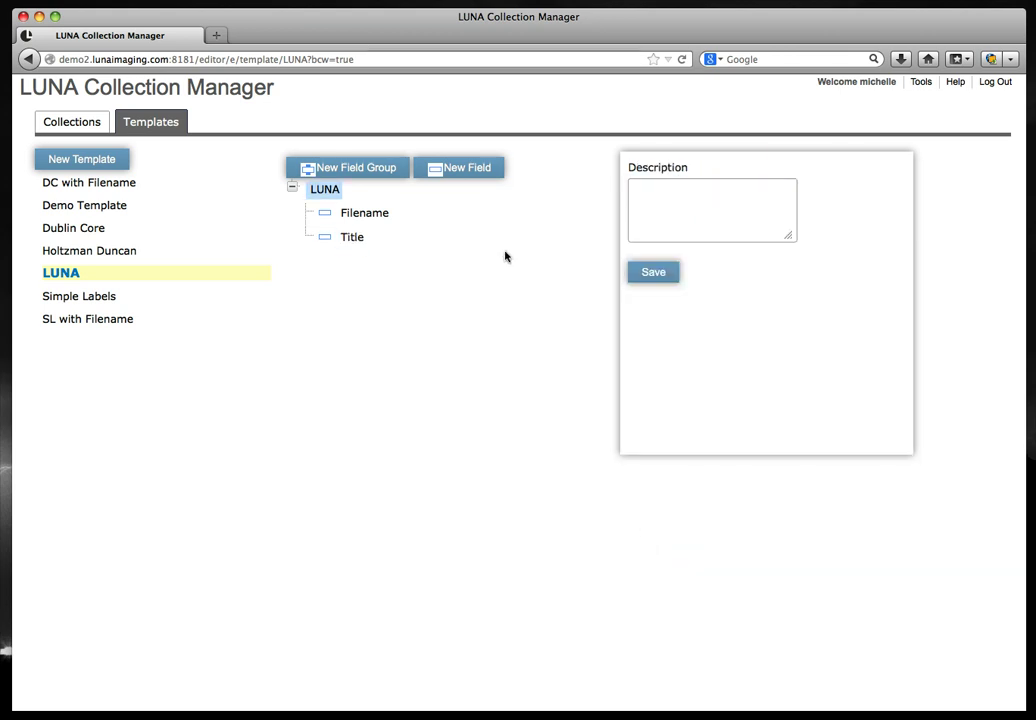
Add a new field with the display name Creator to the LUNA template and save it.
click(450, 170)
click(659, 193)
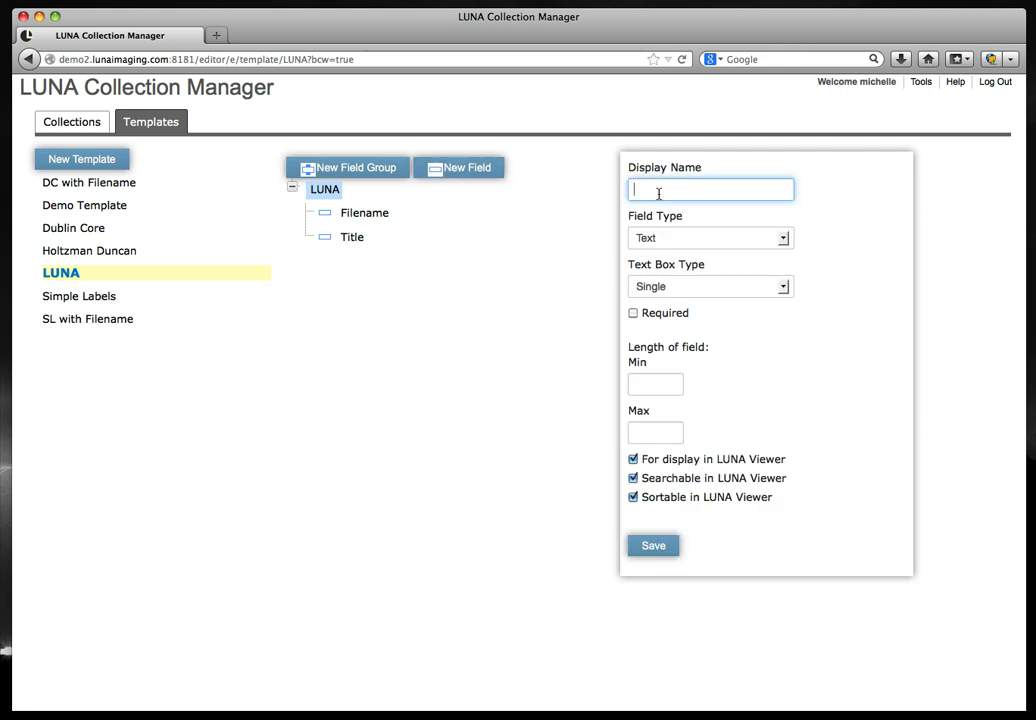
text(Creator)
click(653, 549)
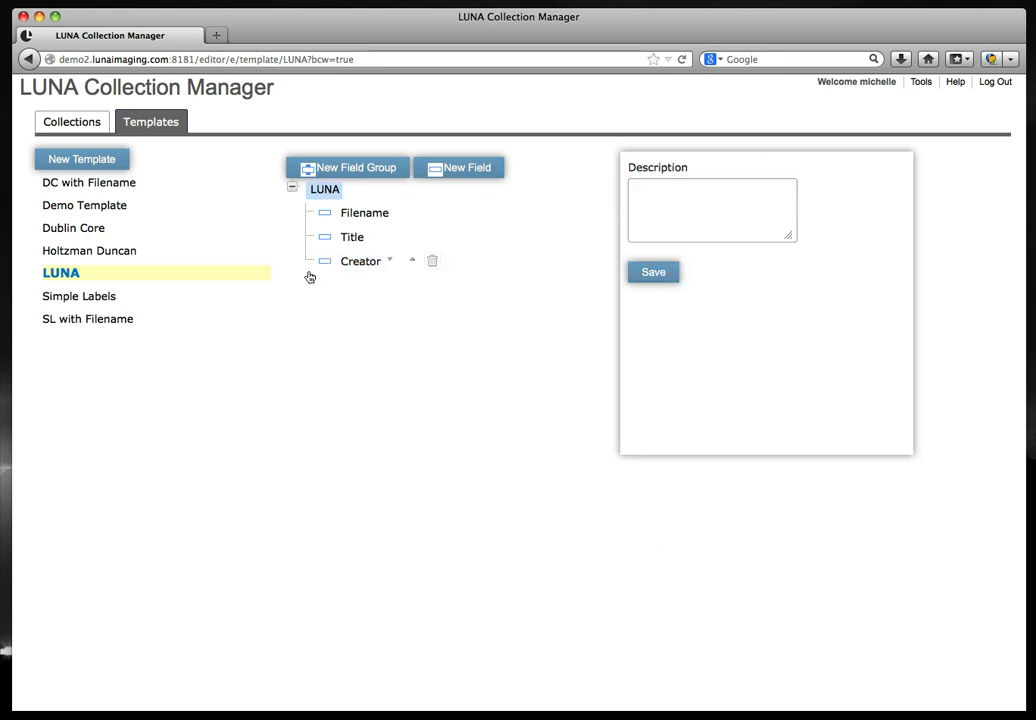
Move the Creator field up to the first place above Filename, and delete it from the template.
click(413, 262)
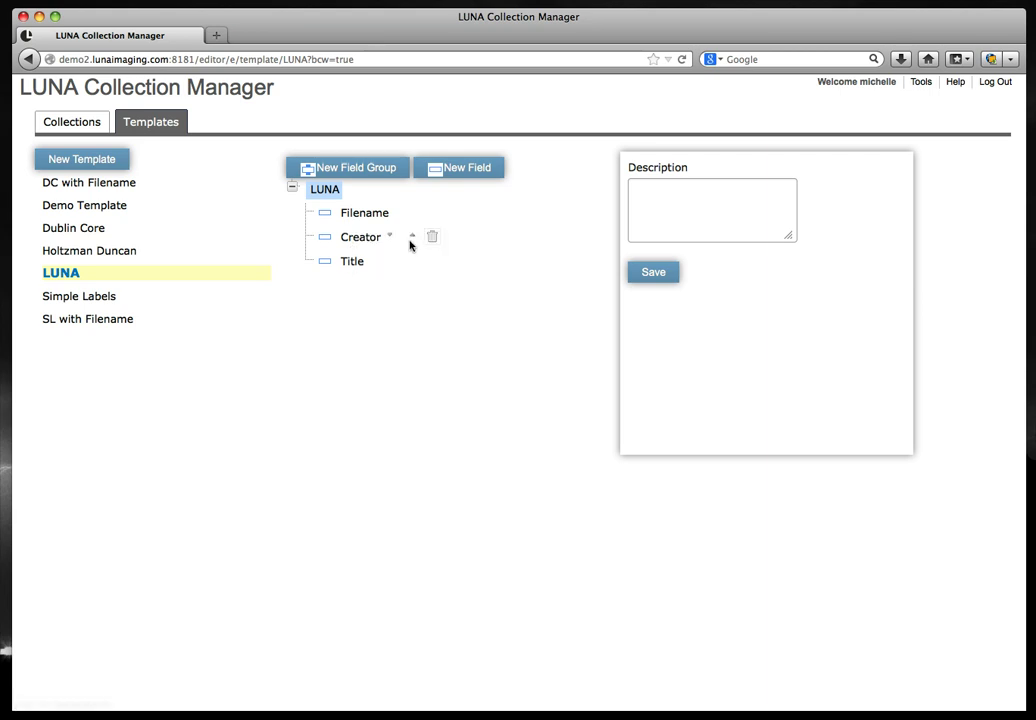
click(412, 239)
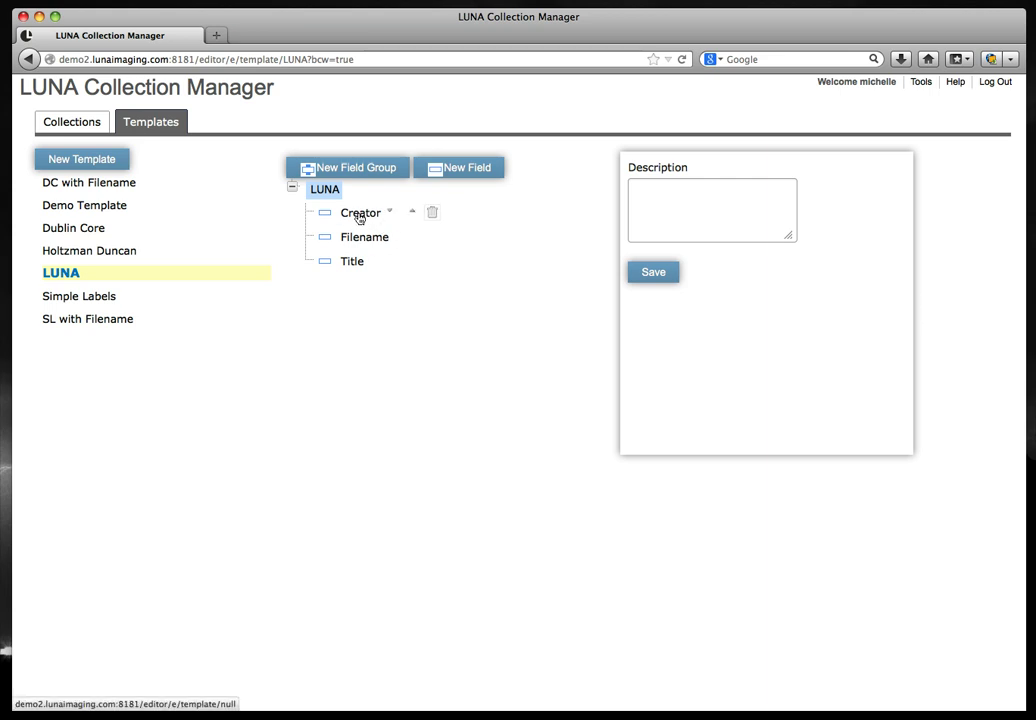
click(432, 214)
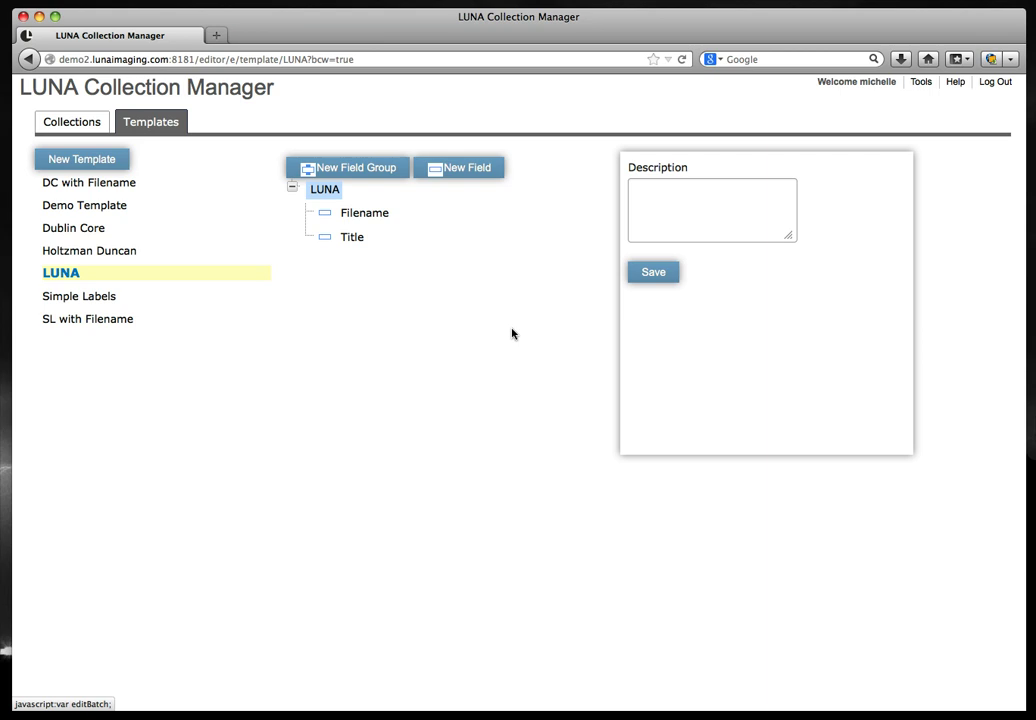
Add a new field group named Subjects to the LUNA template and save it.
click(350, 172)
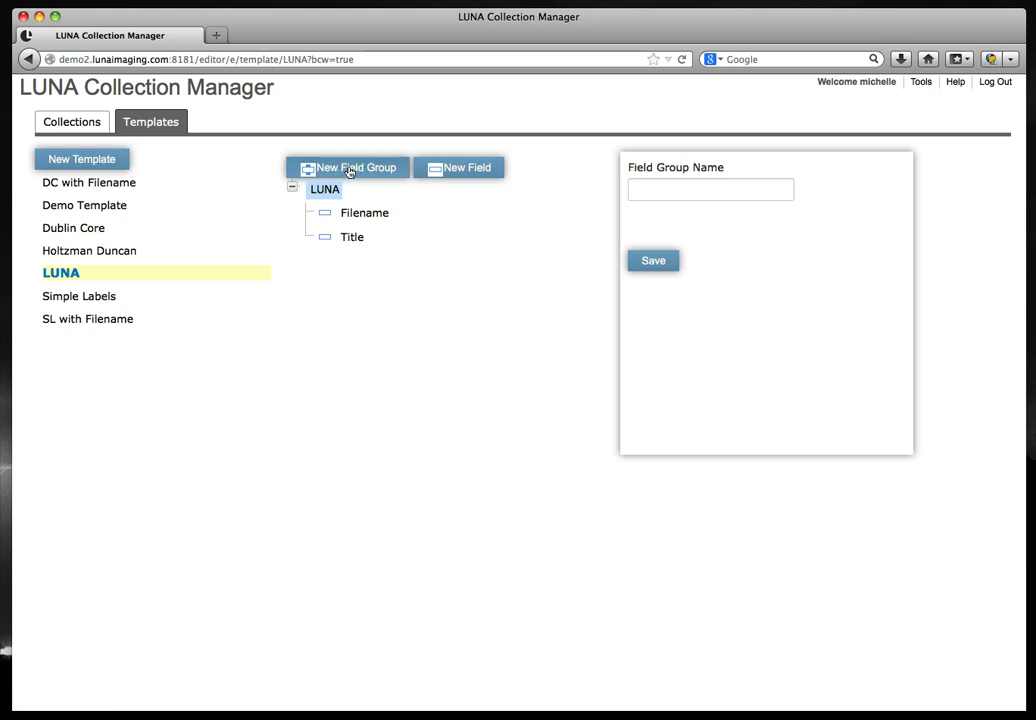
click(641, 189)
text(S)
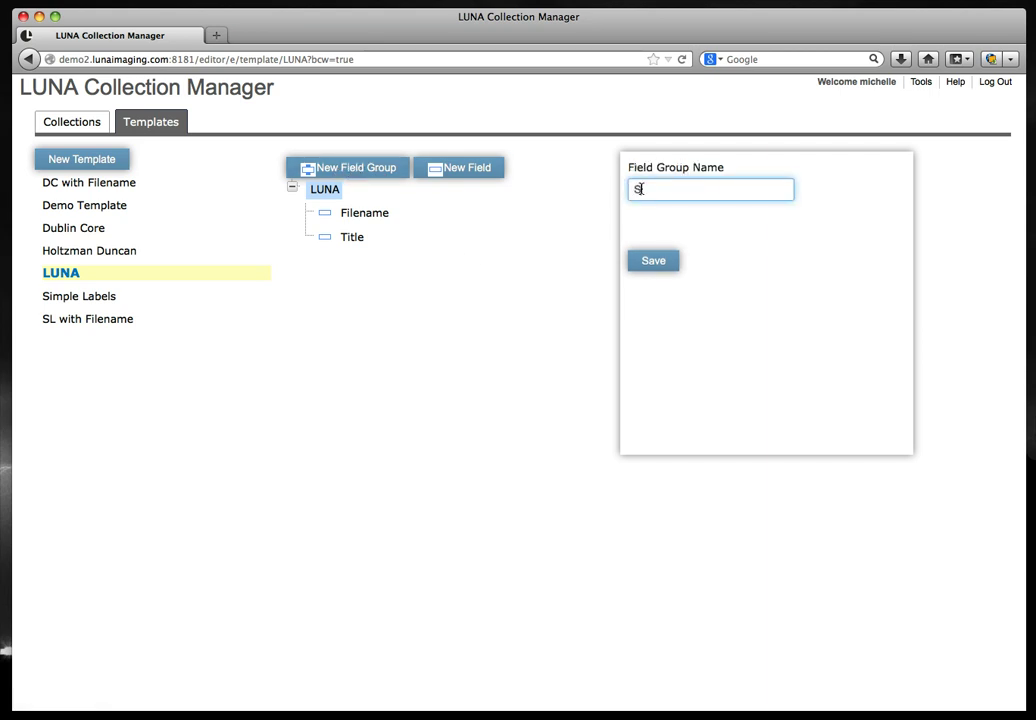
text(ubjects)
click(653, 260)
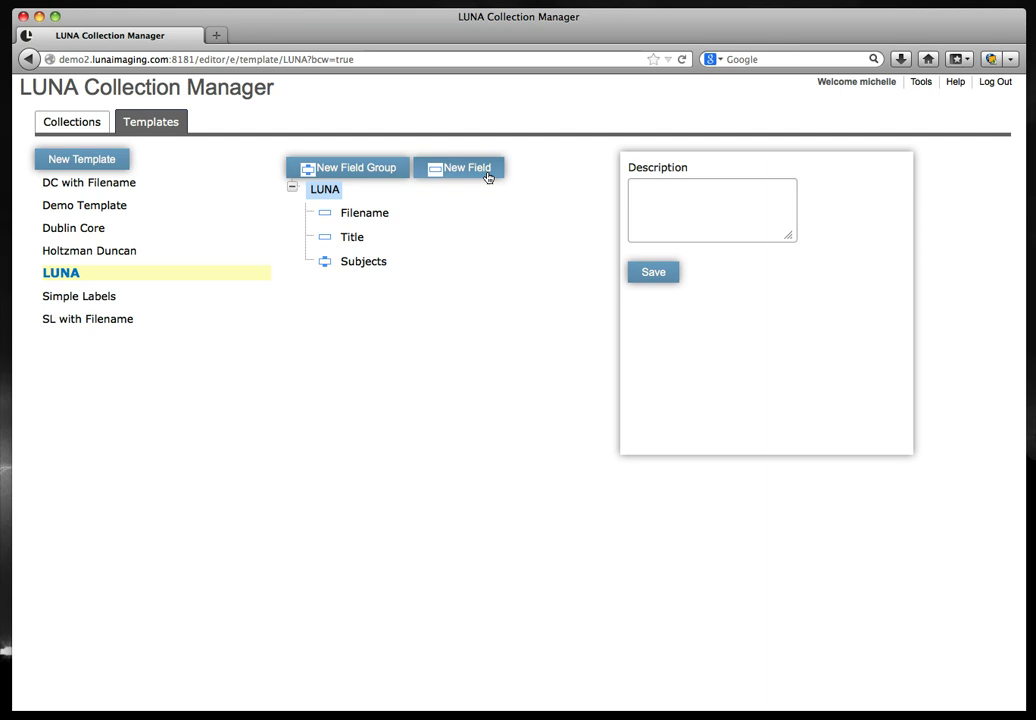
Add a new field with the display name Subject inside the Subjects field group and save it.
click(357, 263)
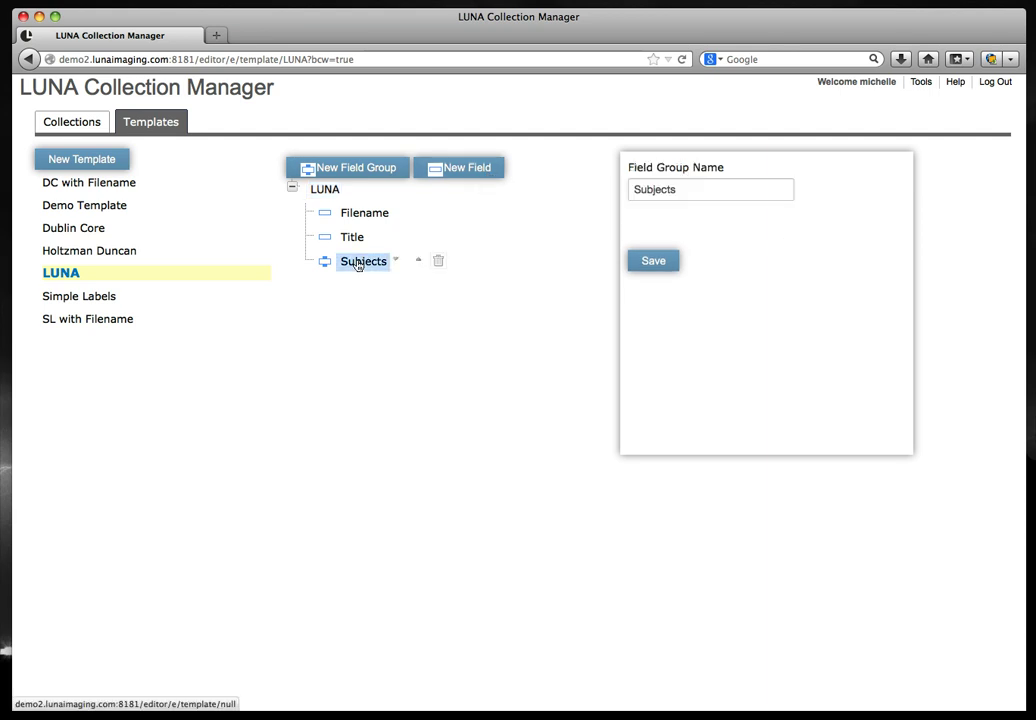
click(447, 169)
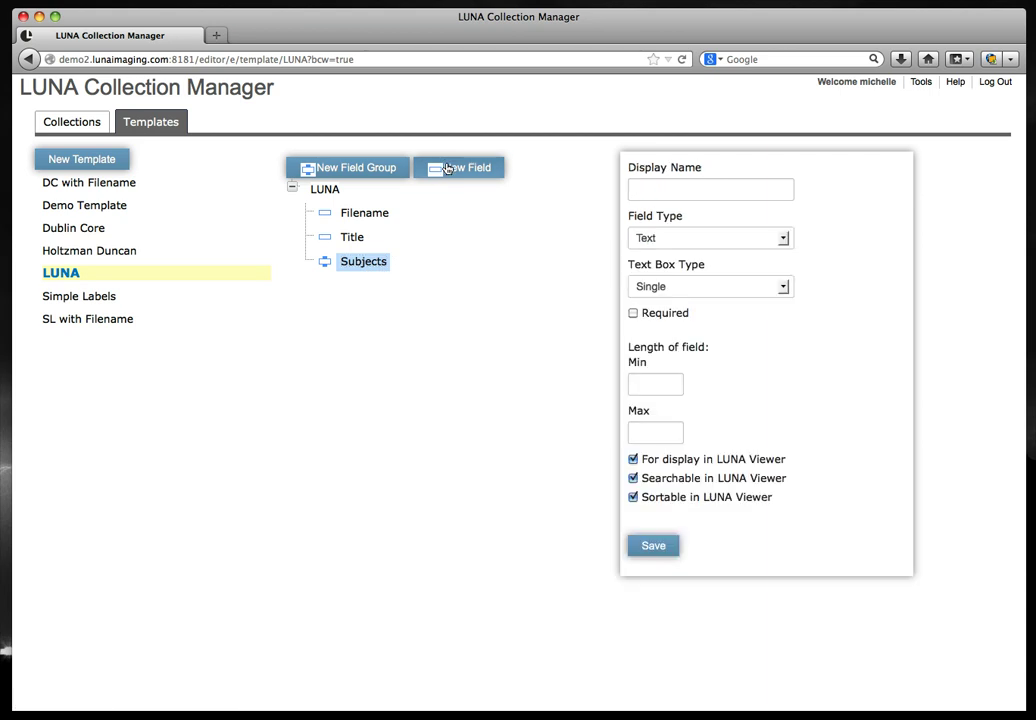
click(651, 193)
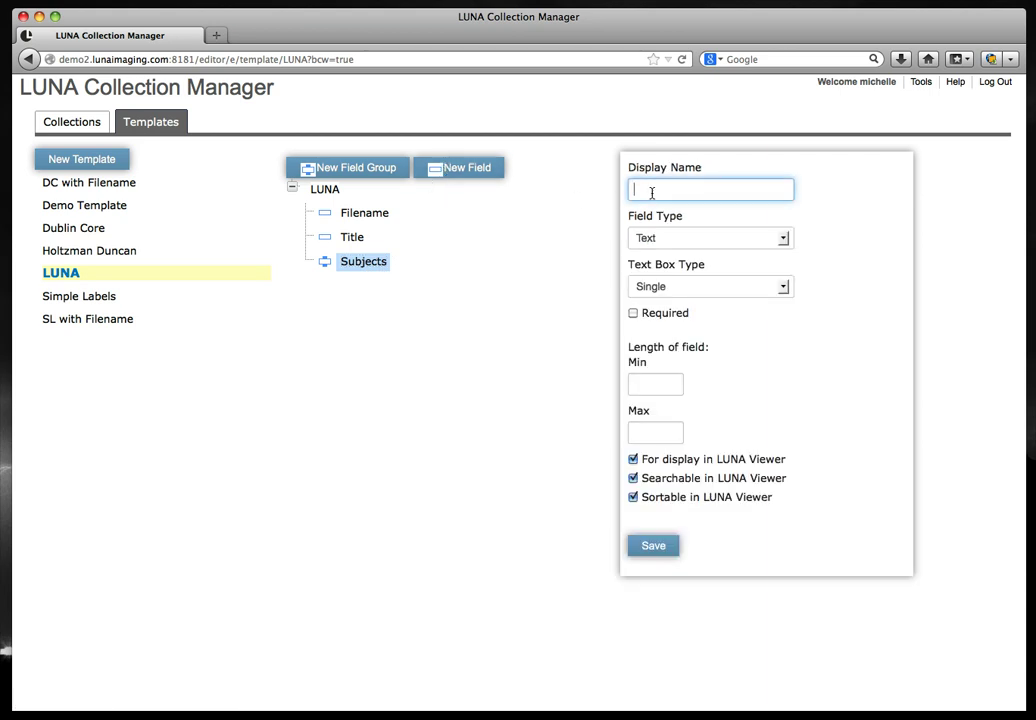
text(Subjects)
key(BackSpace)
click(652, 544)
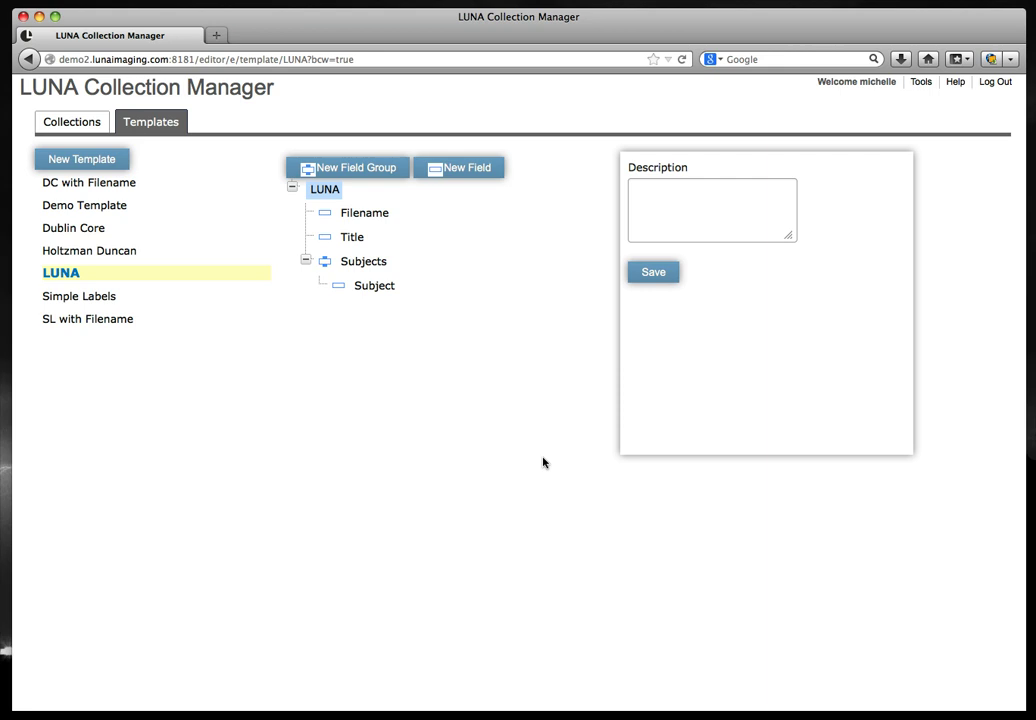
mouse_move(365, 287)
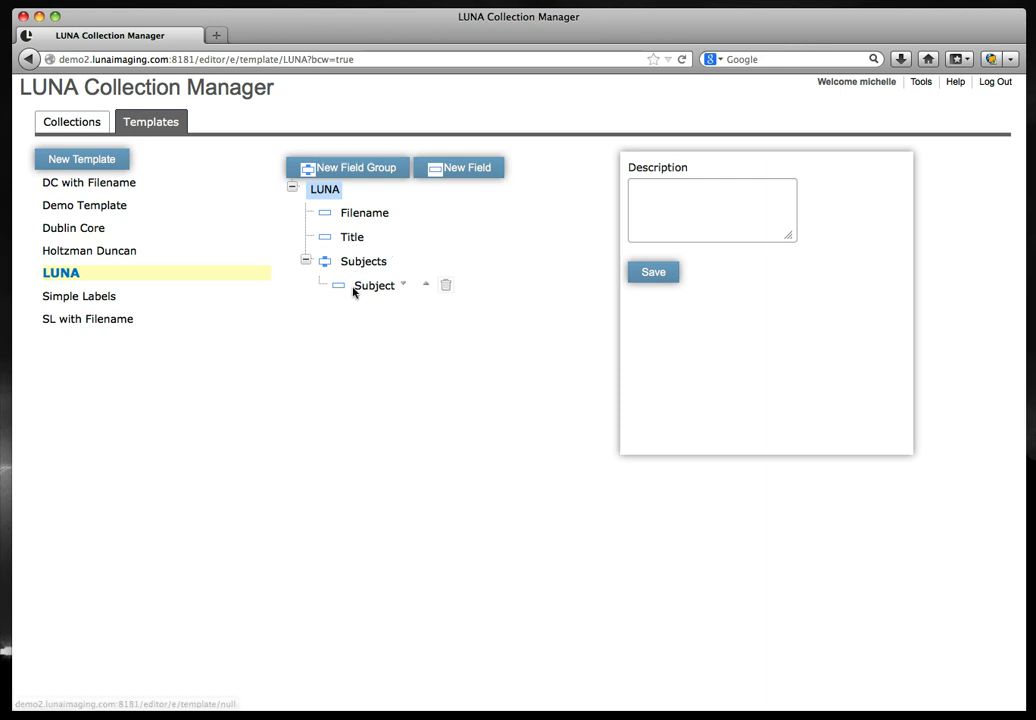